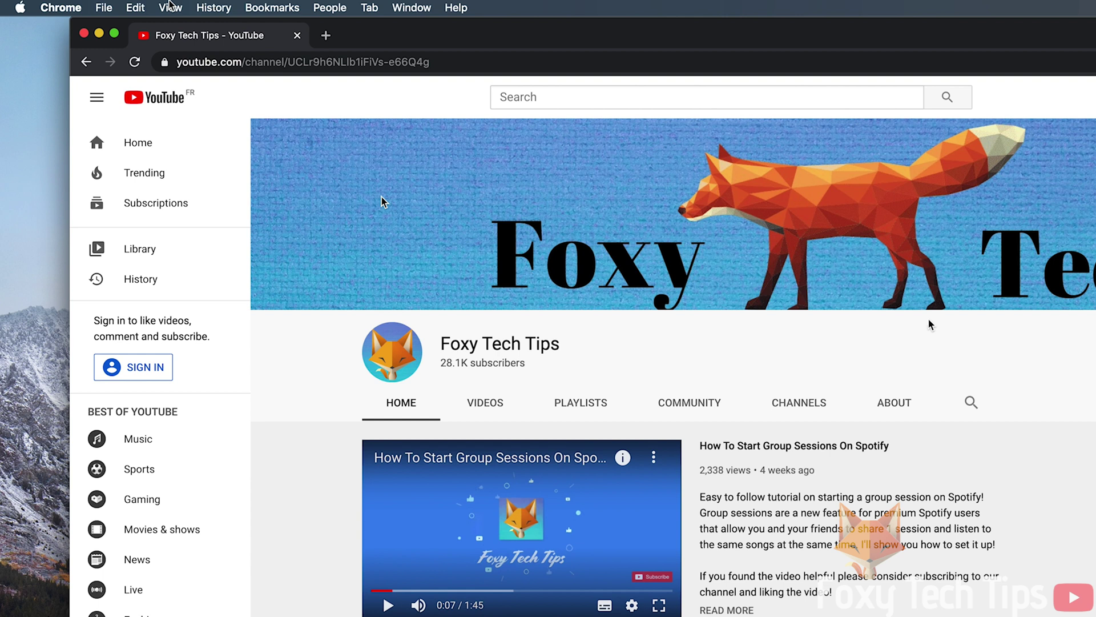
# - Minimize the Chrome window showing the YouTube channel to reveal the desktop
pyautogui.click(70, 23)
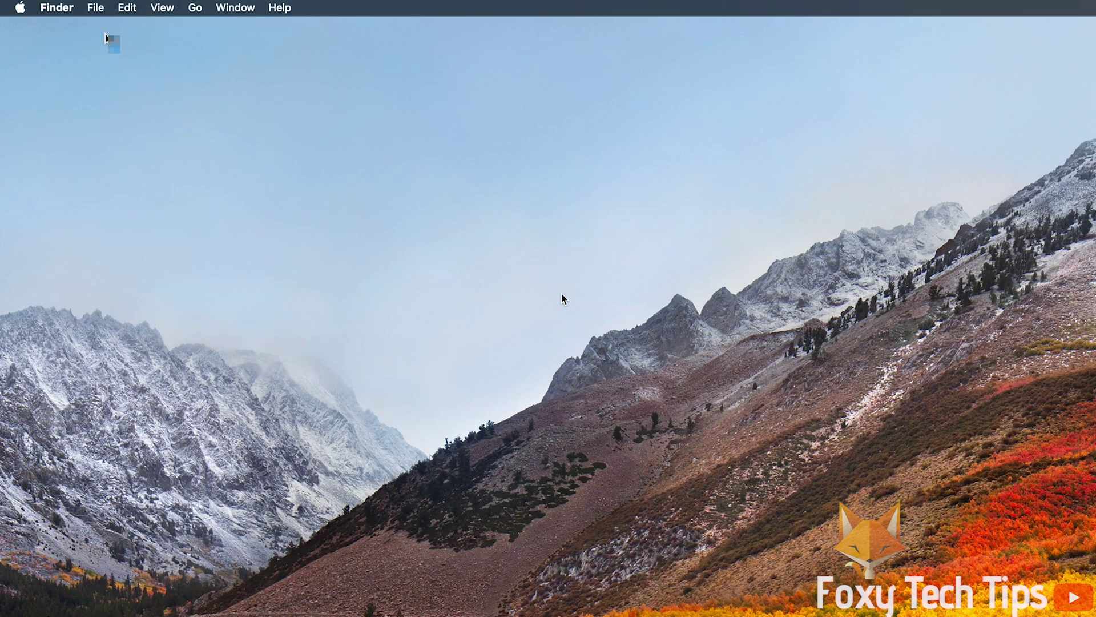
# - Launch System Preferences from the Apple menu
pyautogui.click(26, 6)
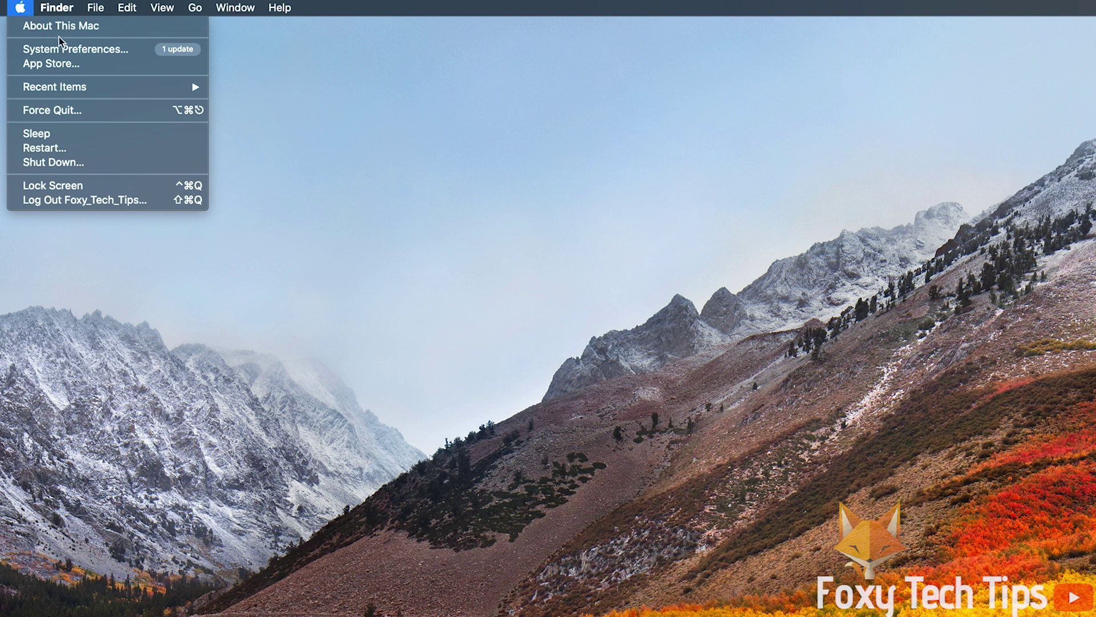
pyautogui.click(146, 56)
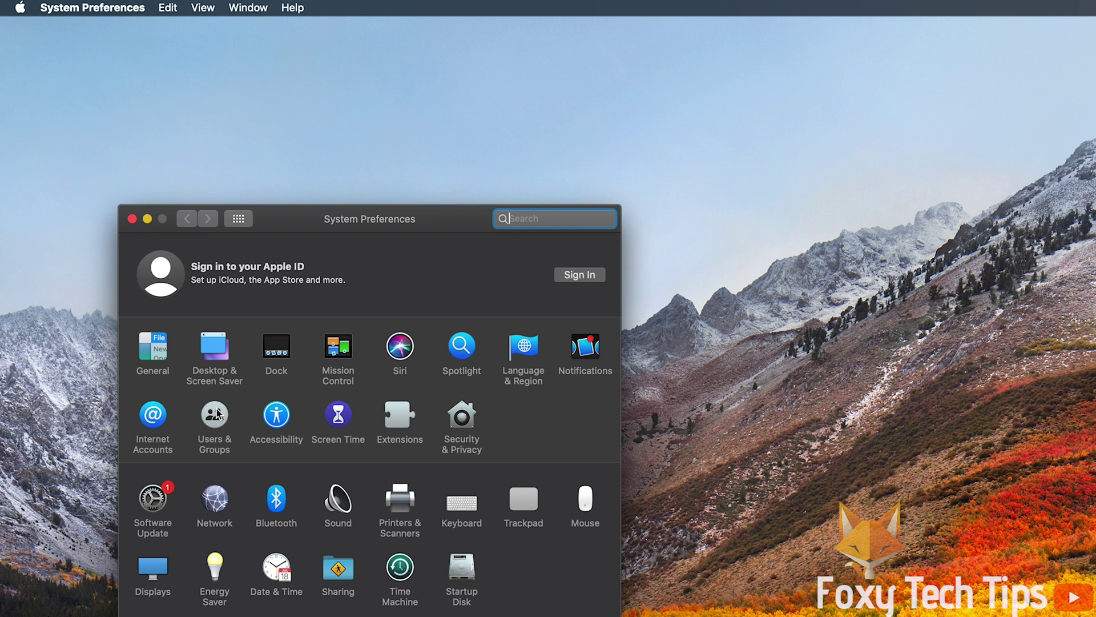
# - Open the Users & Groups pane and unlock it with the administrator password
pyautogui.click(218, 413)
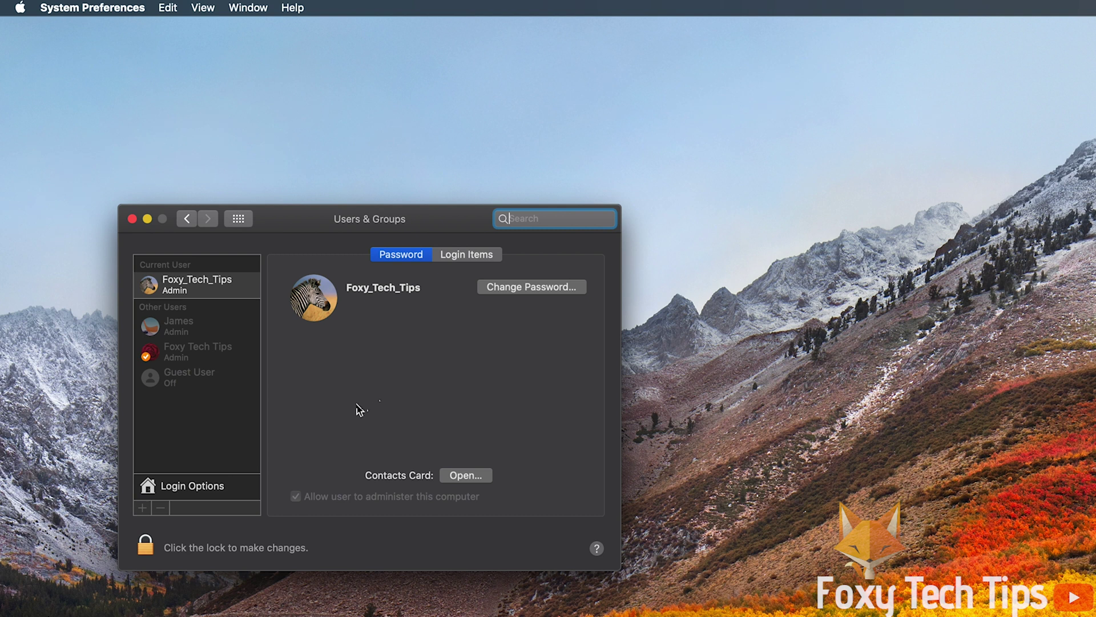
pyautogui.click(147, 546)
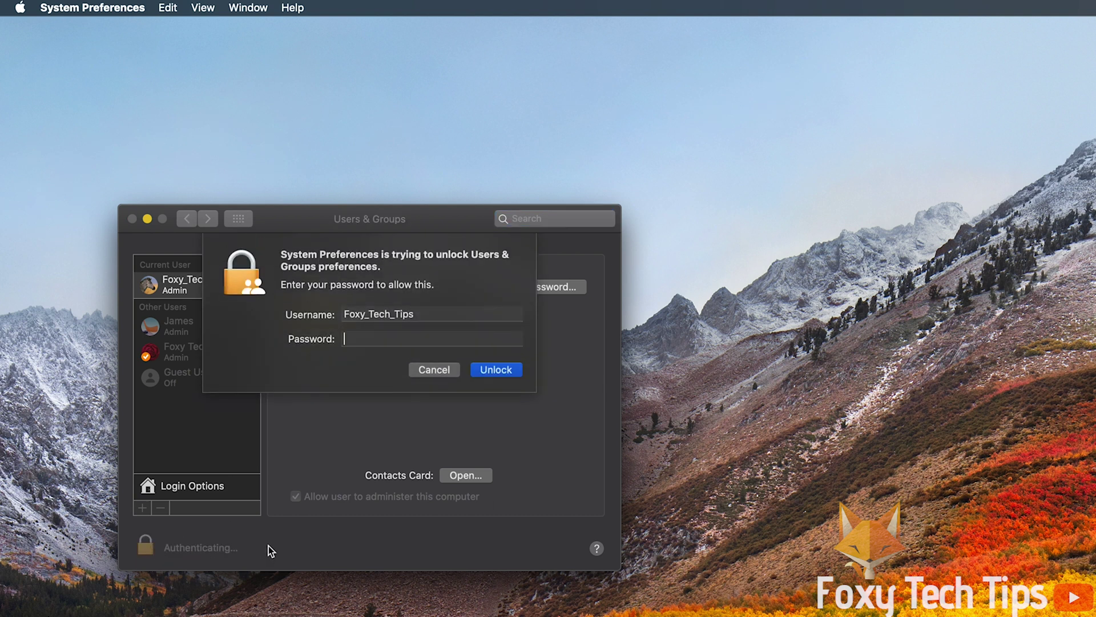
pyautogui.write('****')
pyautogui.click(496, 370)
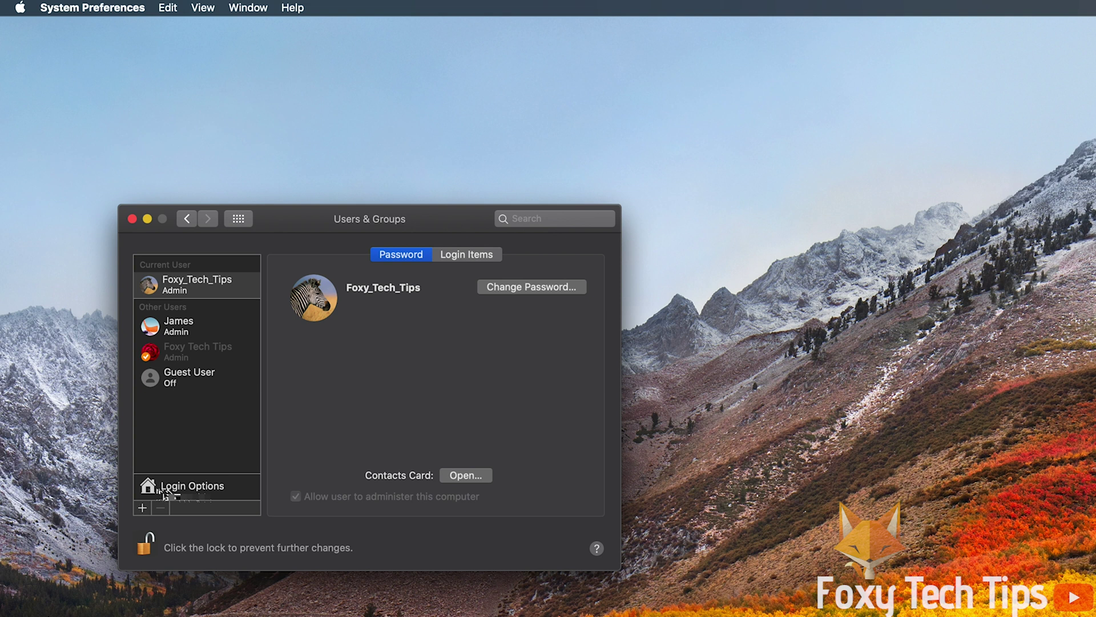
# - Under Login Options, start joining a Network Account Server
pyautogui.click(191, 489)
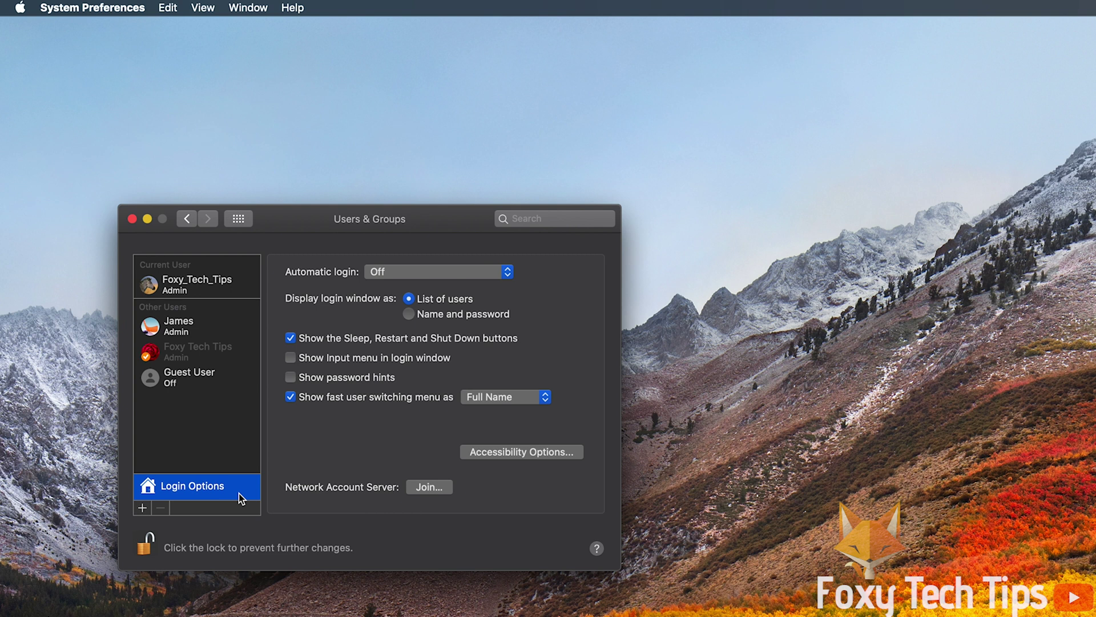
pyautogui.click(440, 489)
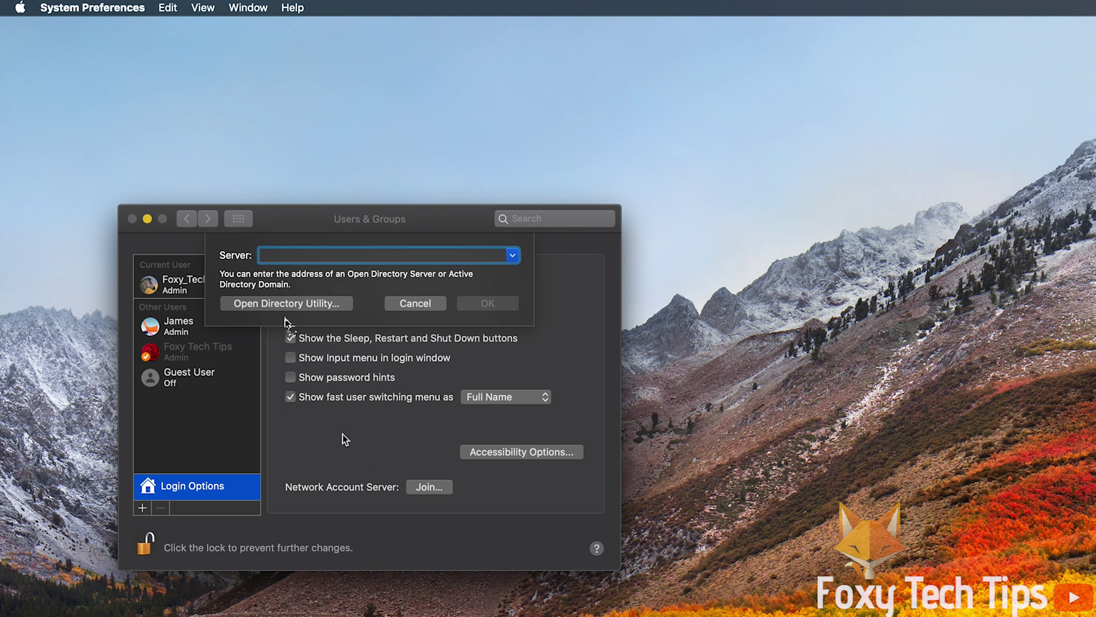
# - Launch Directory Utility, centre its window, and unlock it with the administrator password
pyautogui.click(267, 304)
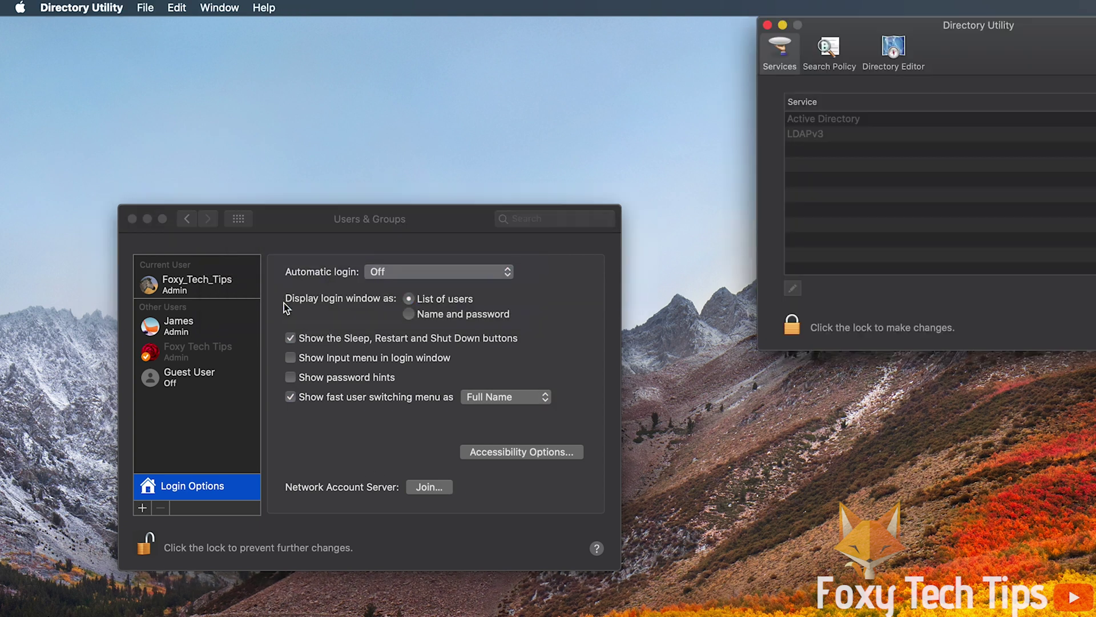
pyautogui.moveTo(981, 49); pyautogui.dragTo(349, 239)
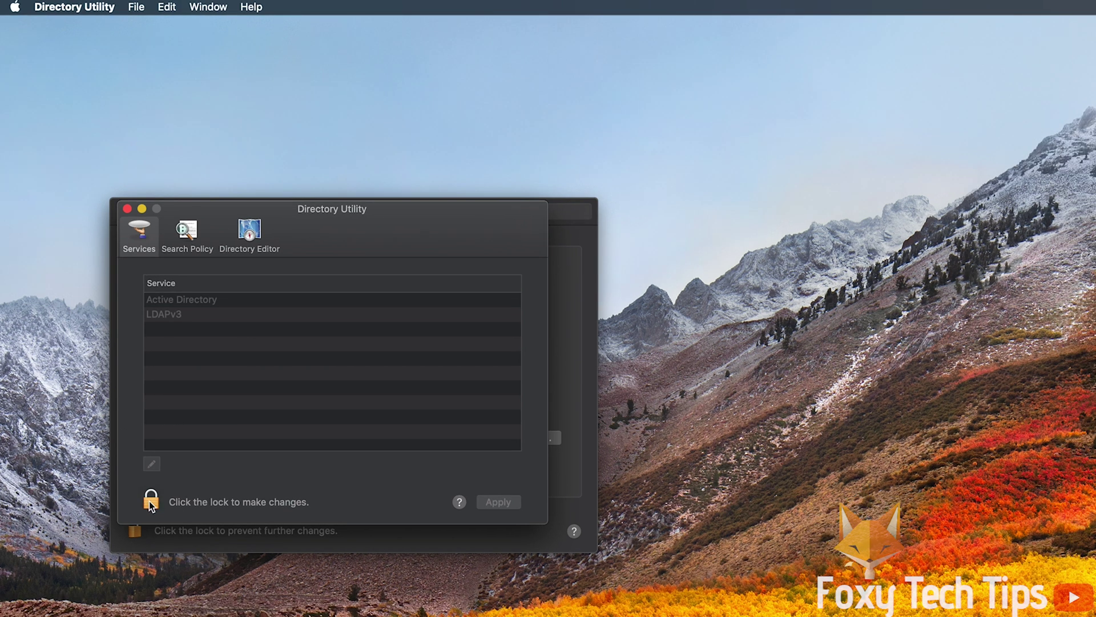
pyautogui.click(160, 515)
pyautogui.write('****')
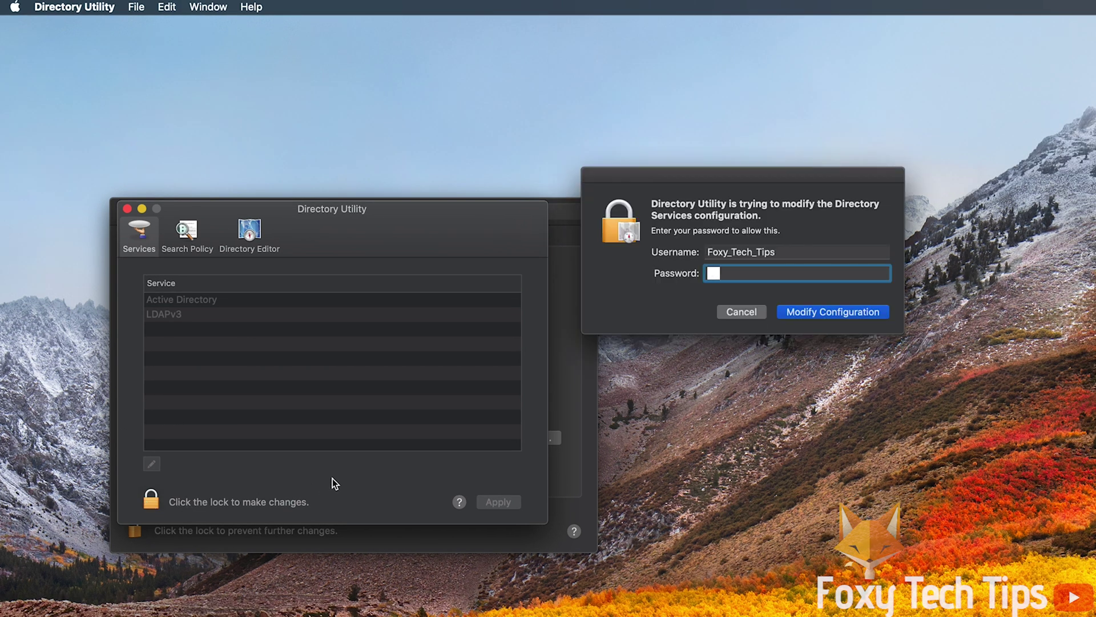
pyautogui.click(804, 316)
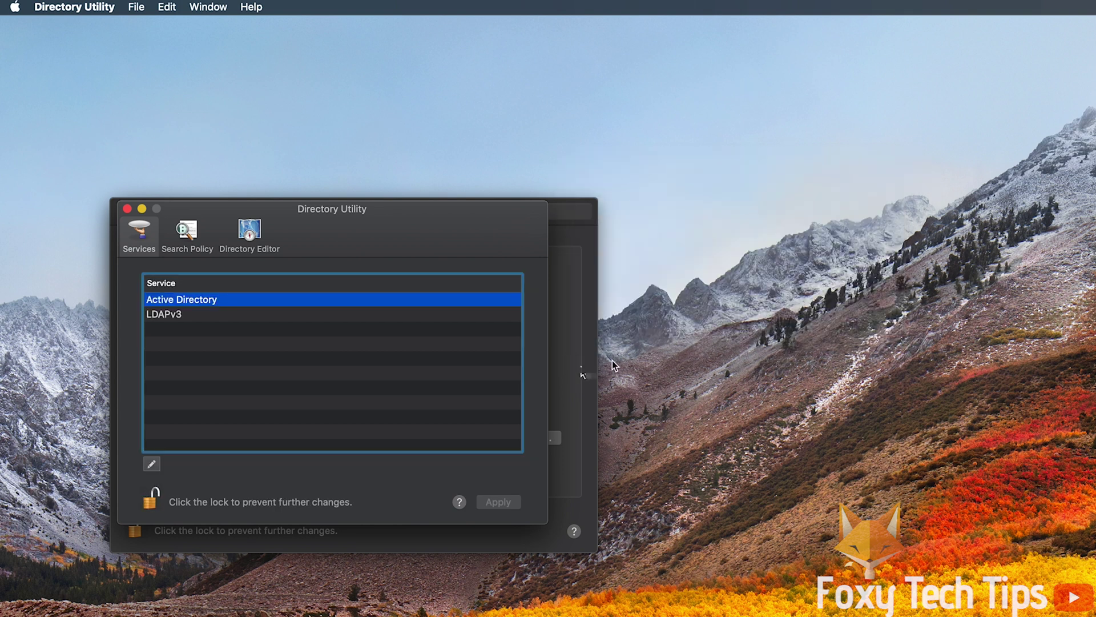
# - Choose Enable Root User from Directory Utility's Edit menu
pyautogui.click(167, 8)
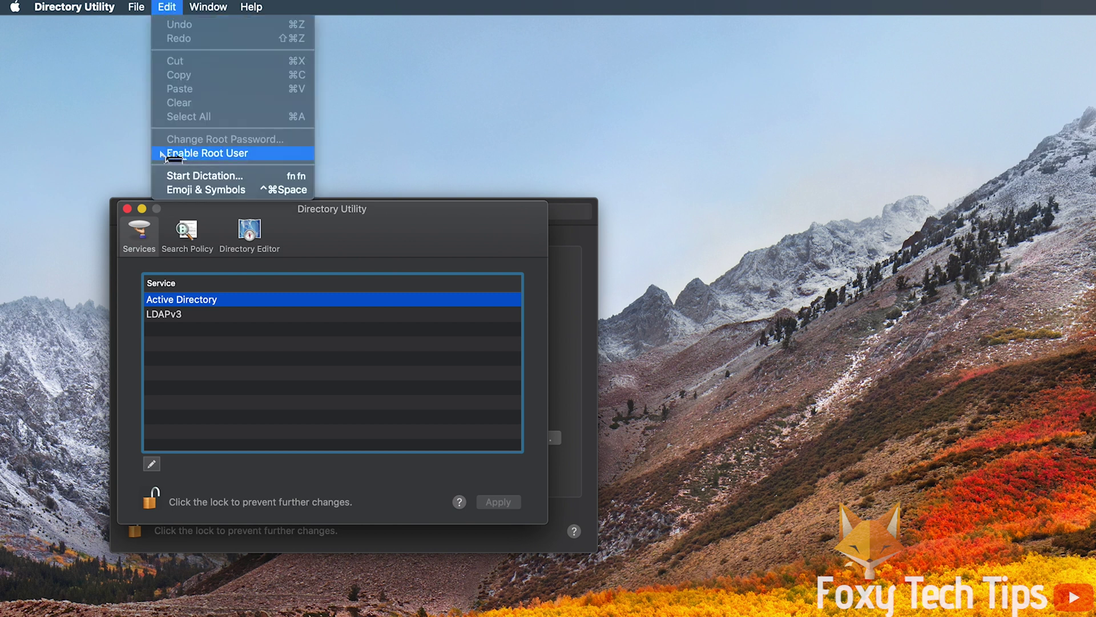
pyautogui.click(269, 155)
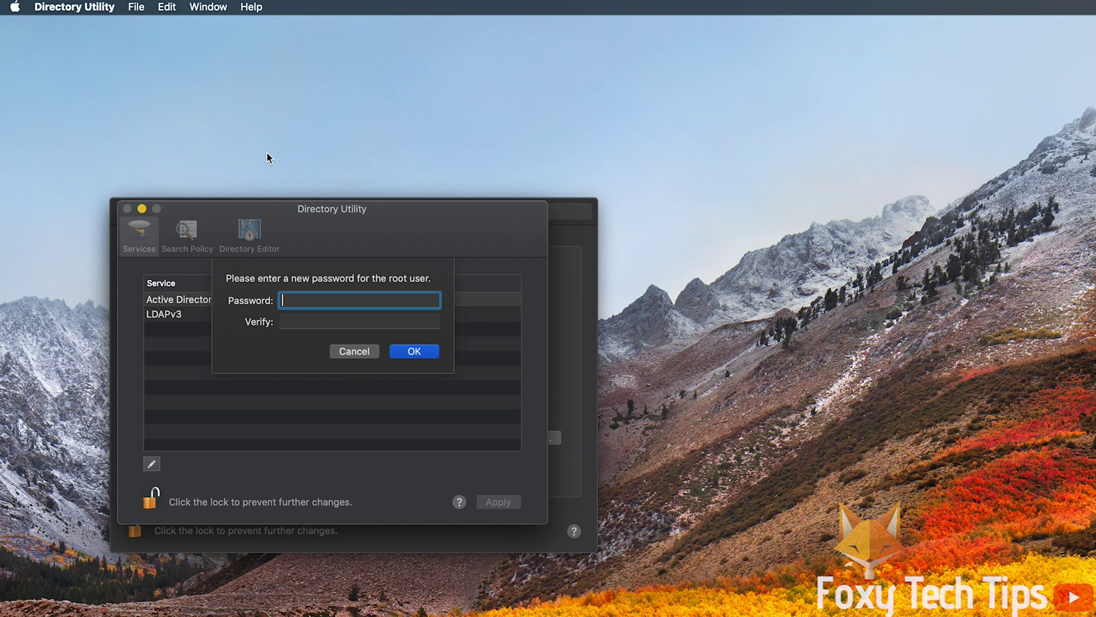
# - Enter and verify the new root password, confirm, and re-lock Directory Utility
pyautogui.write('••••••••')
pyautogui.click(309, 321)
pyautogui.write('••••••••')
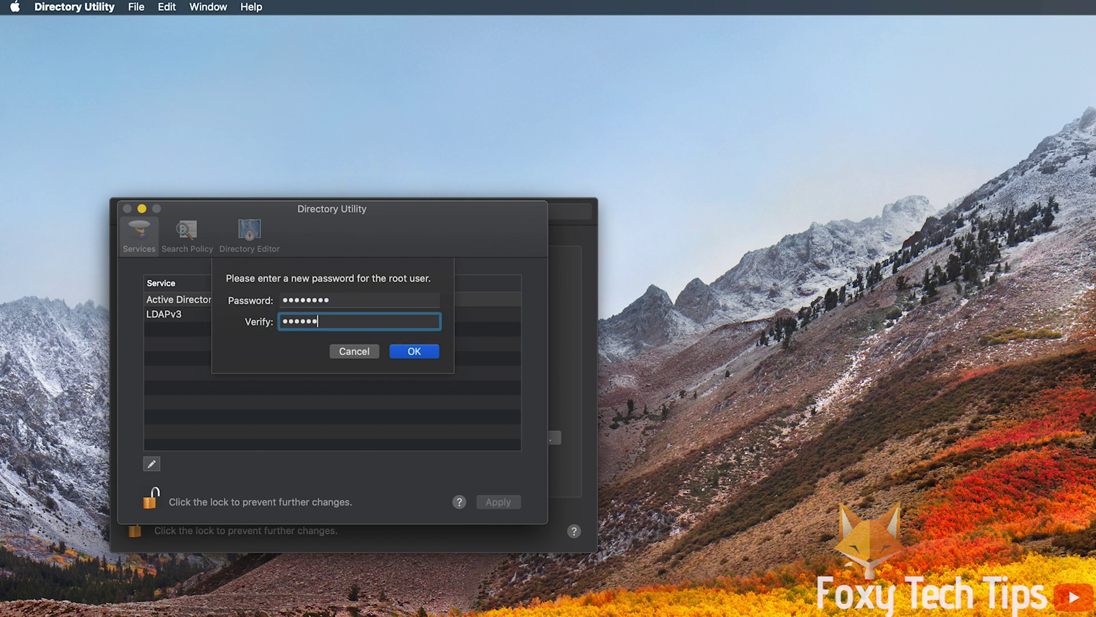
pyautogui.click(426, 353)
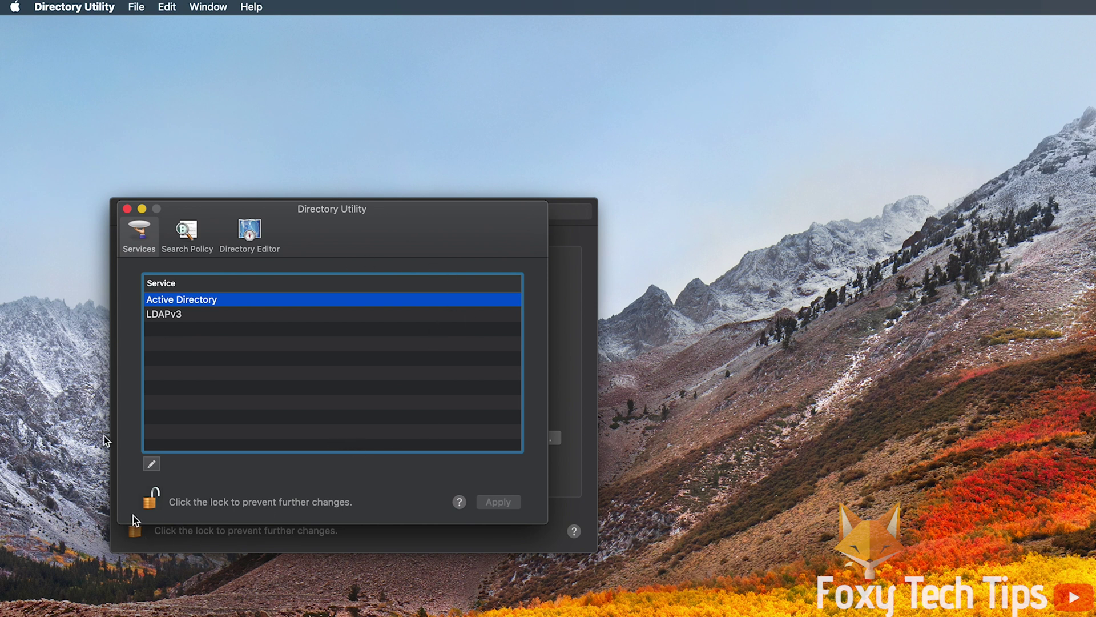
pyautogui.click(157, 505)
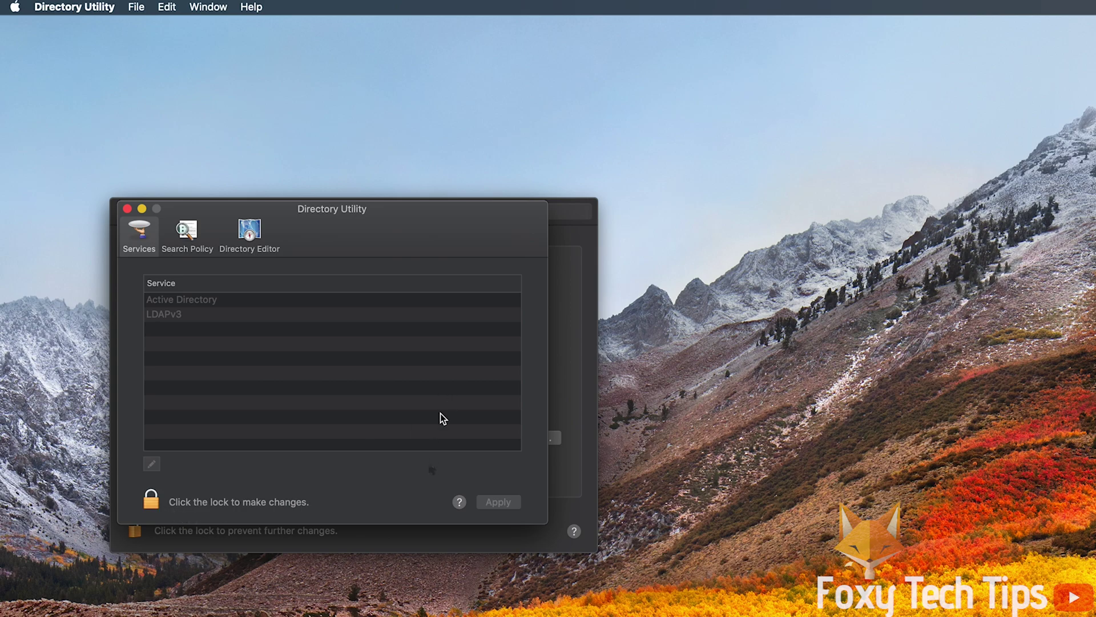
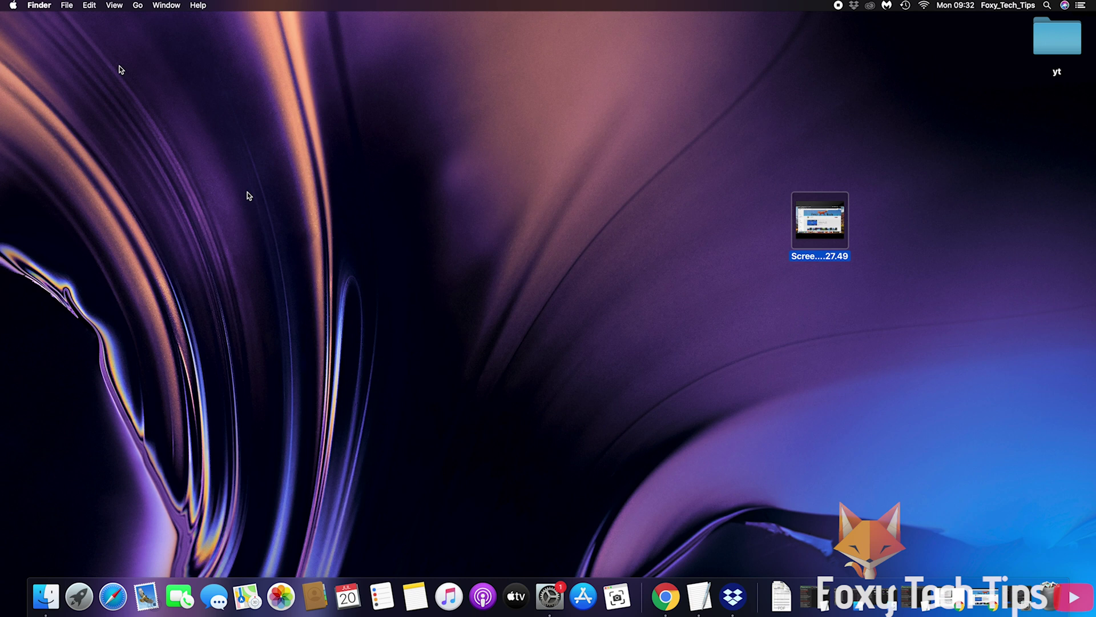
# - Bring up System Preferences and go to the Users & Groups pane
pyautogui.click(12, 5)
pyautogui.click(45, 30)
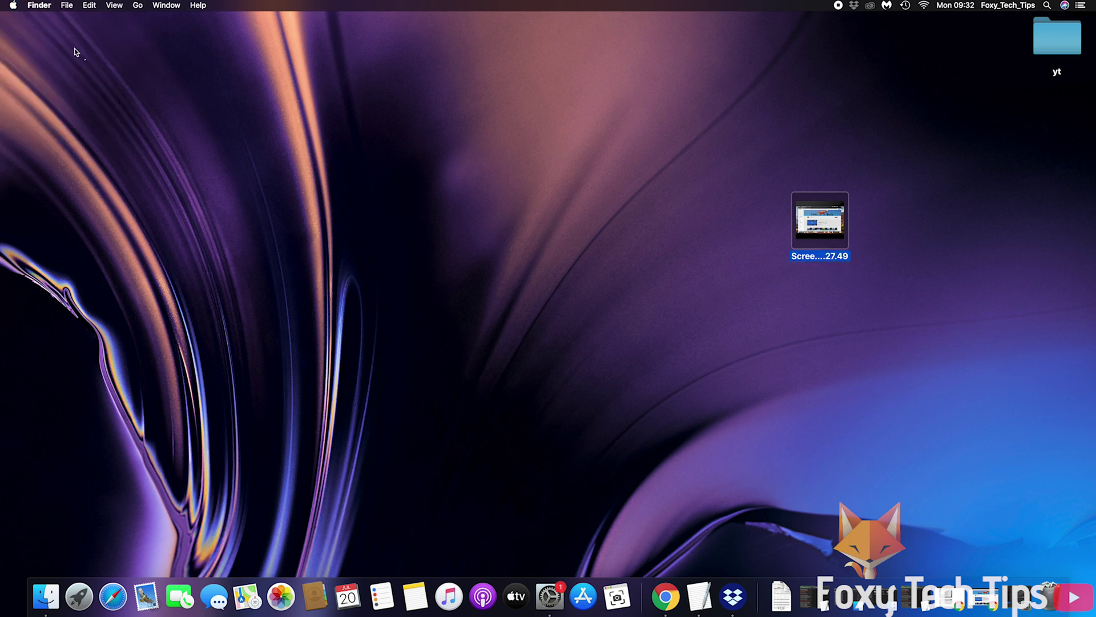
pyautogui.click(12, 5)
pyautogui.click(46, 30)
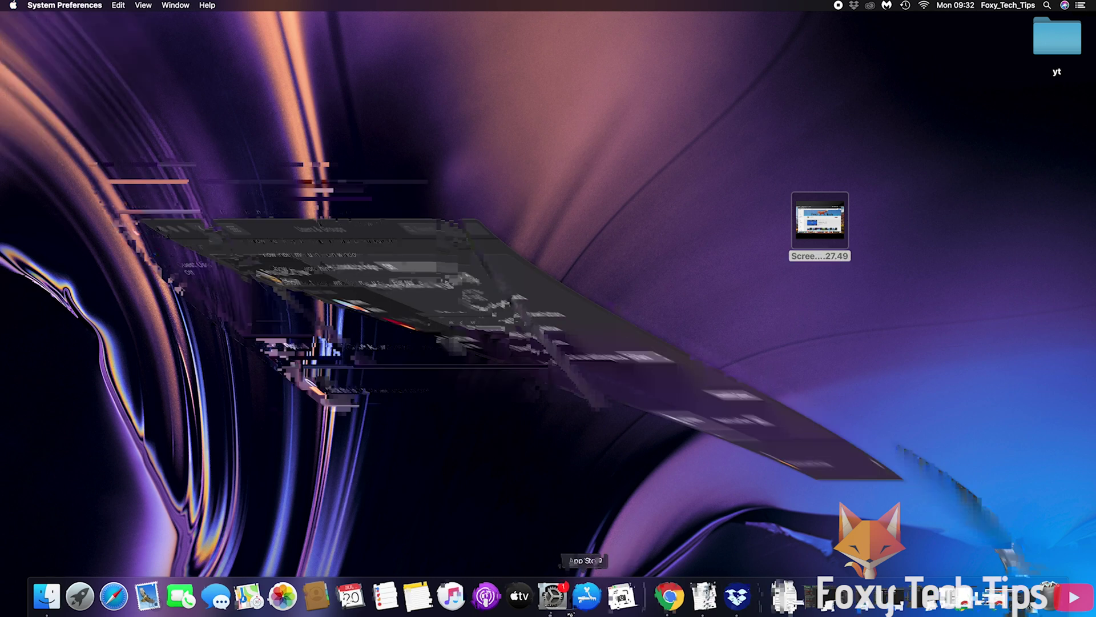
pyautogui.click(133, 156)
pyautogui.click(167, 277)
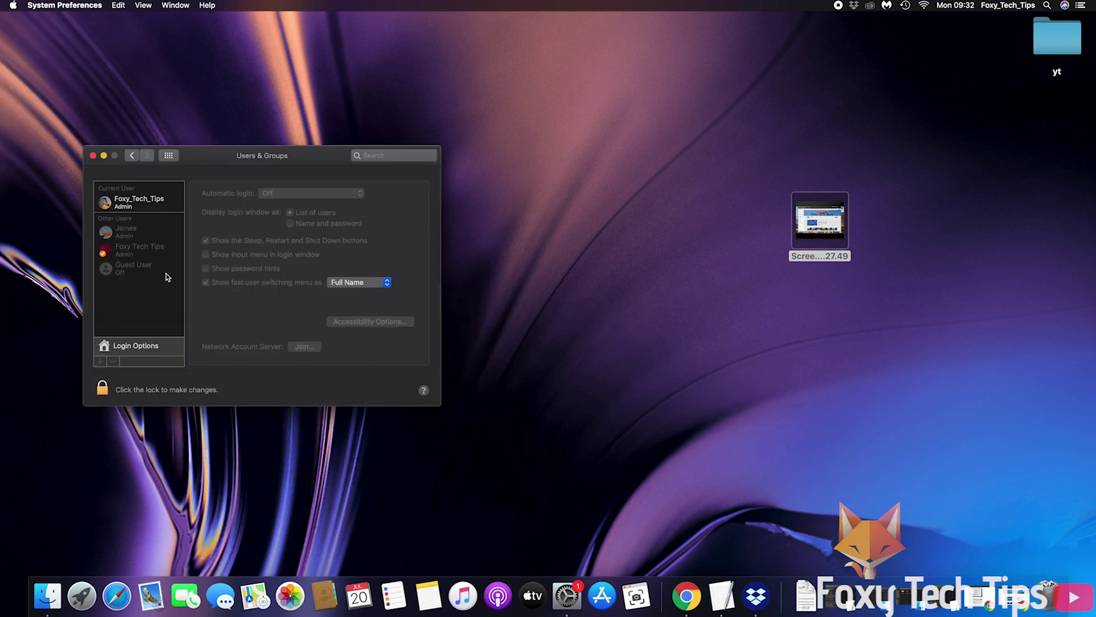
# - Unlock Users & Groups with the administrator password and start joining a network account server
pyautogui.click(158, 385)
pyautogui.press('Return')
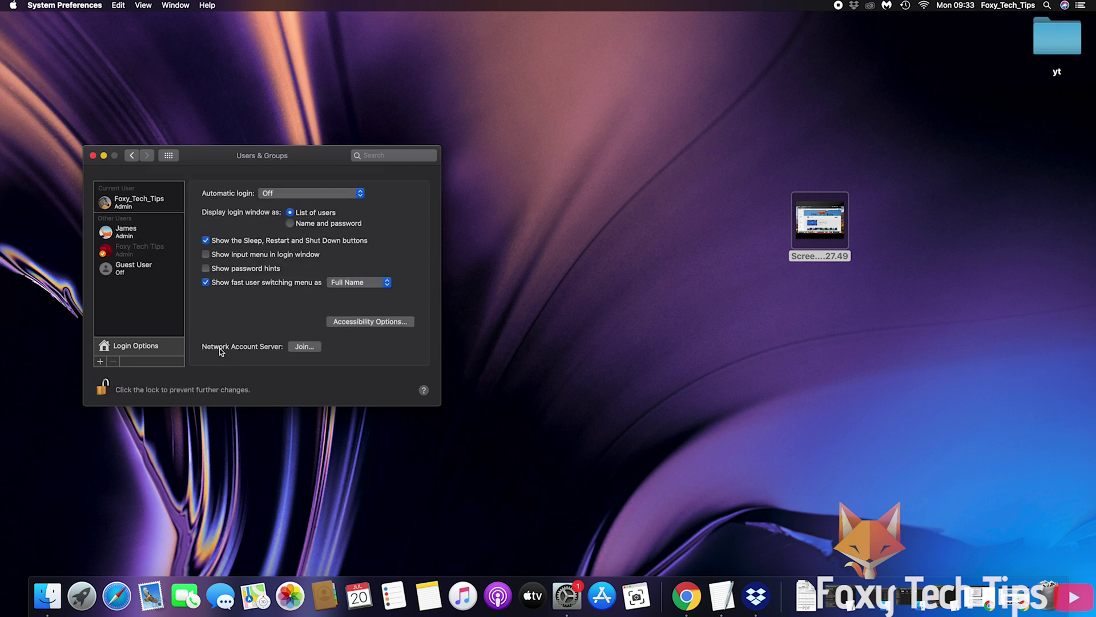
pyautogui.click(304, 346)
# - Launch Directory Utility, unlock it with the administrator password, and use Edit > Disable Root User
pyautogui.click(213, 217)
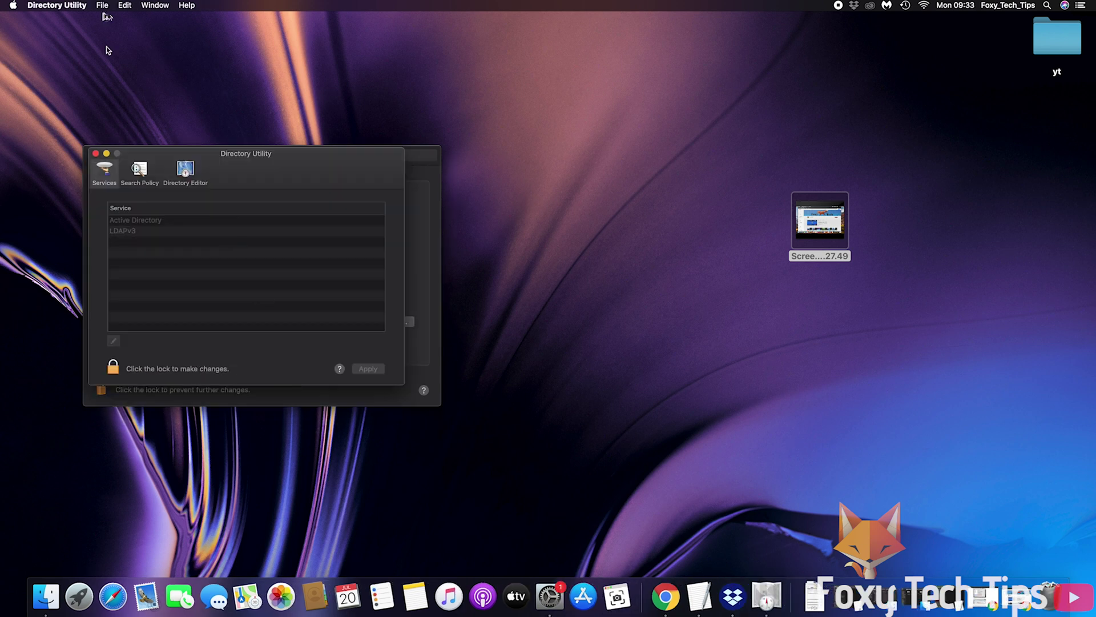
pyautogui.click(113, 368)
pyautogui.write('password')
pyautogui.press('Return')
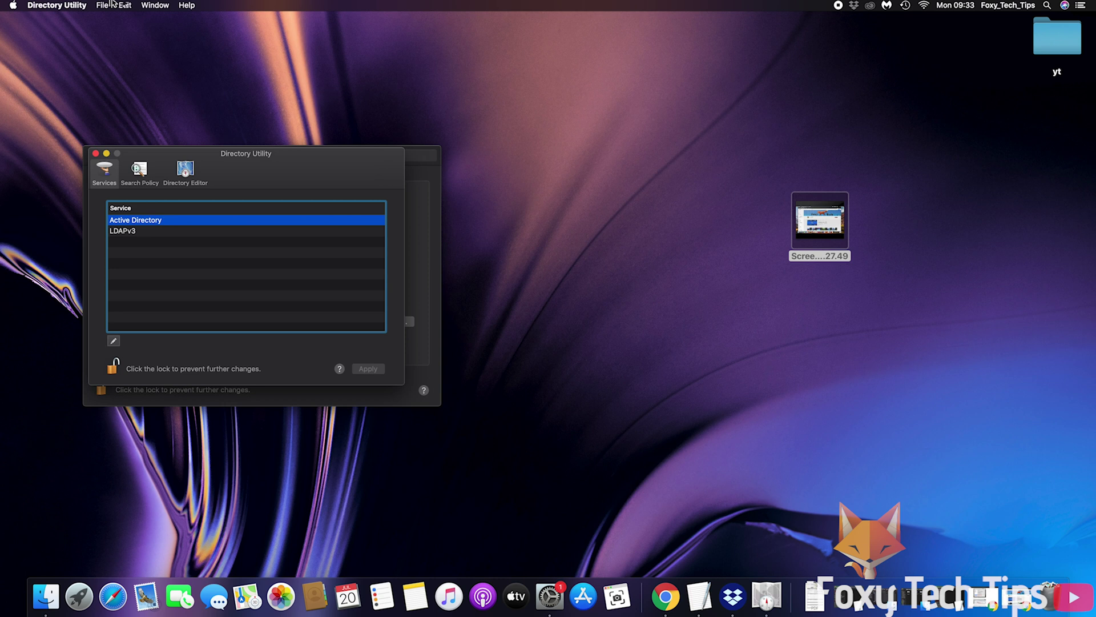
pyautogui.click(124, 5)
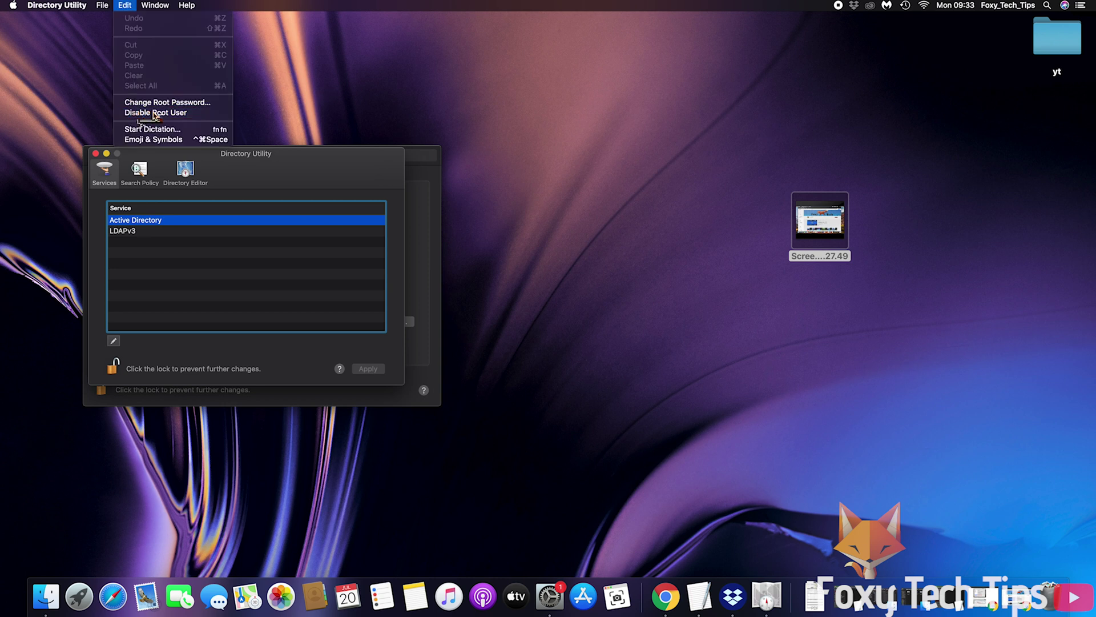
pyautogui.click(188, 115)
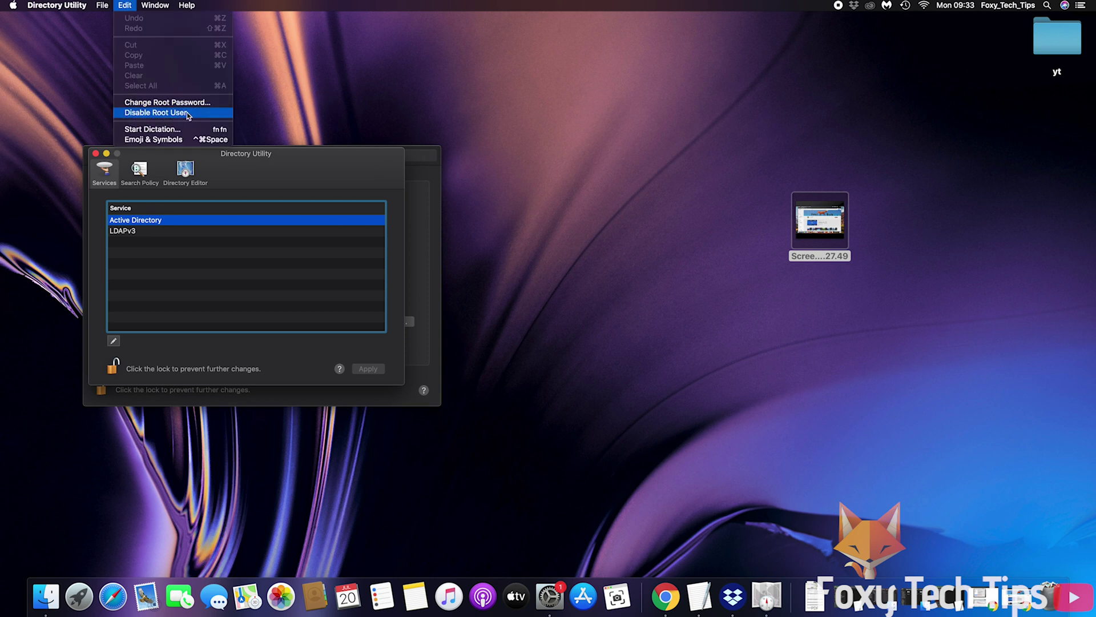